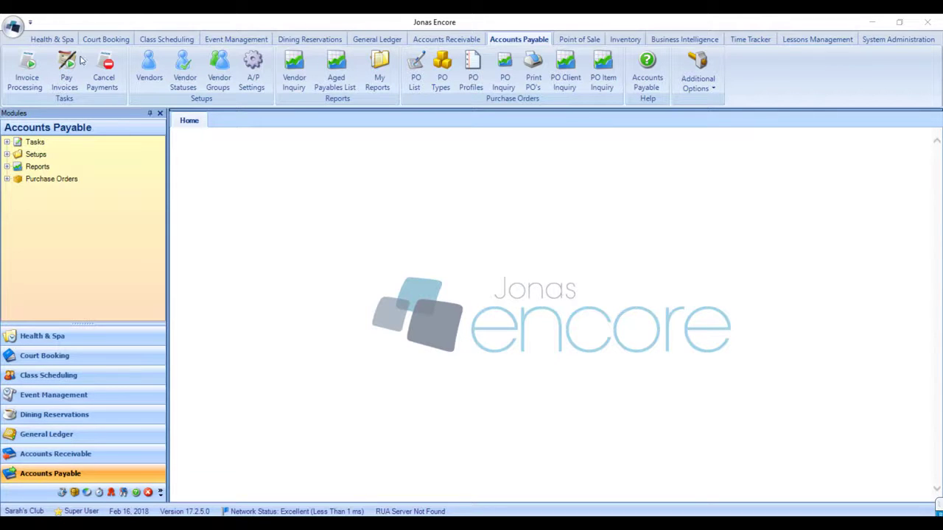
Step: Create a new Accounts Payable invoice batch with batch reference CR 0215
{"action": "left_click", "coordinate": [26, 68]}
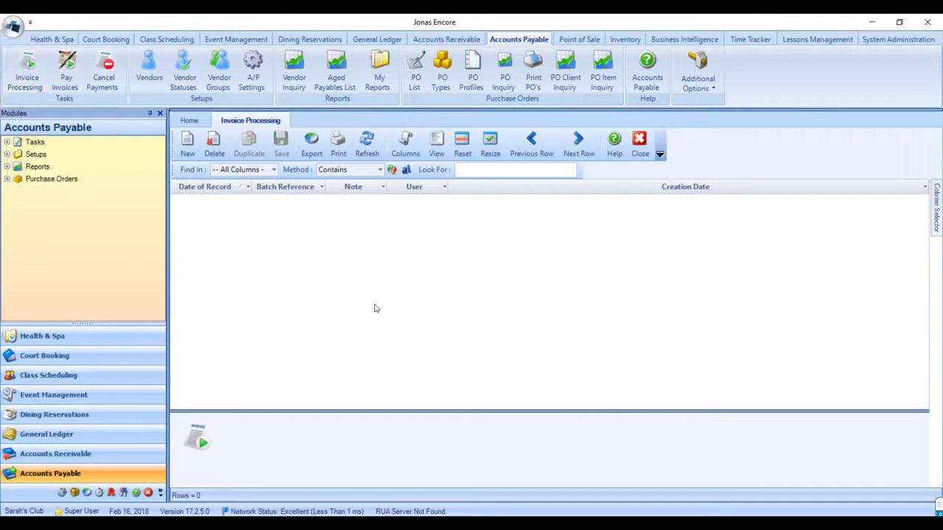
{"action": "left_click", "coordinate": [187, 144]}
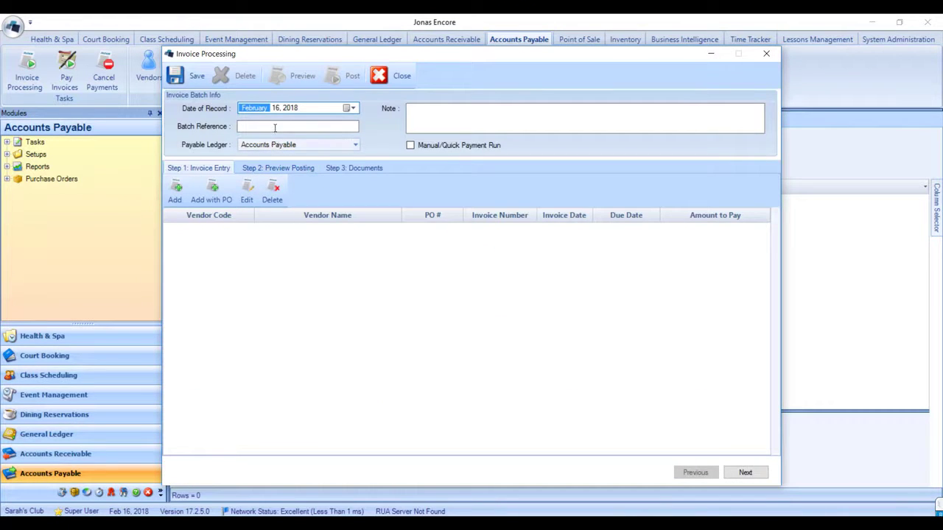
{"action": "left_click", "coordinate": [275, 127]}
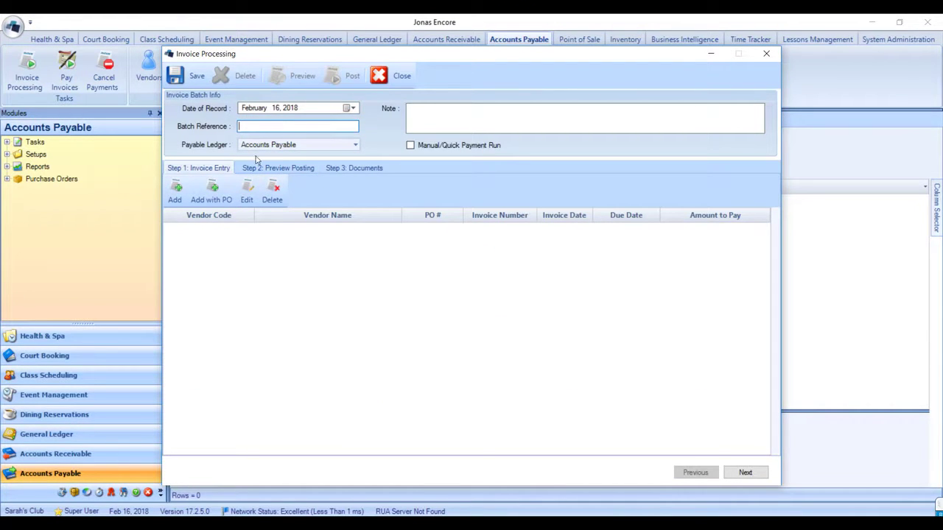
{"action": "type", "text": "CR 0215"}
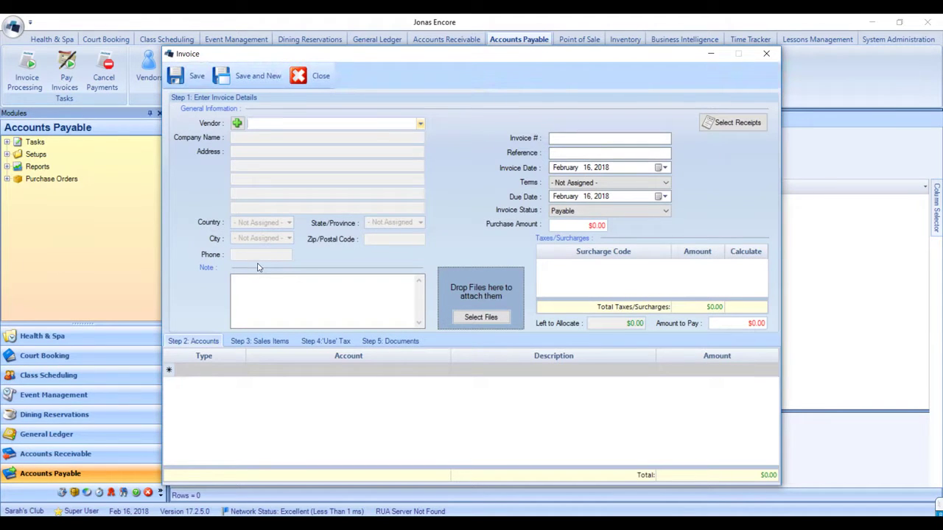
Step: Enter a -250 invoice CR 0215 for vendor ACUSHNETCO (Acushnet Company)
{"action": "type", "text": "ACUSHNETCO  Acushnet Company"}
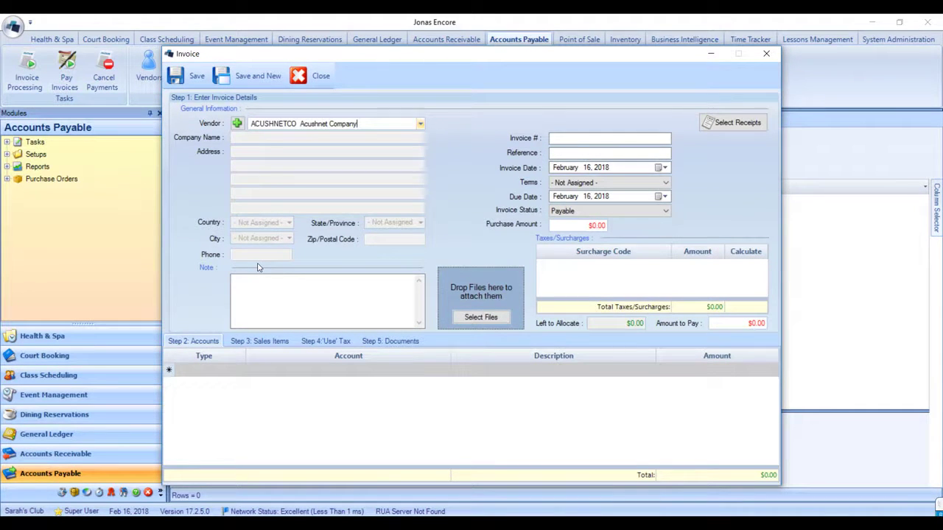
{"action": "key", "text": "Tab"}
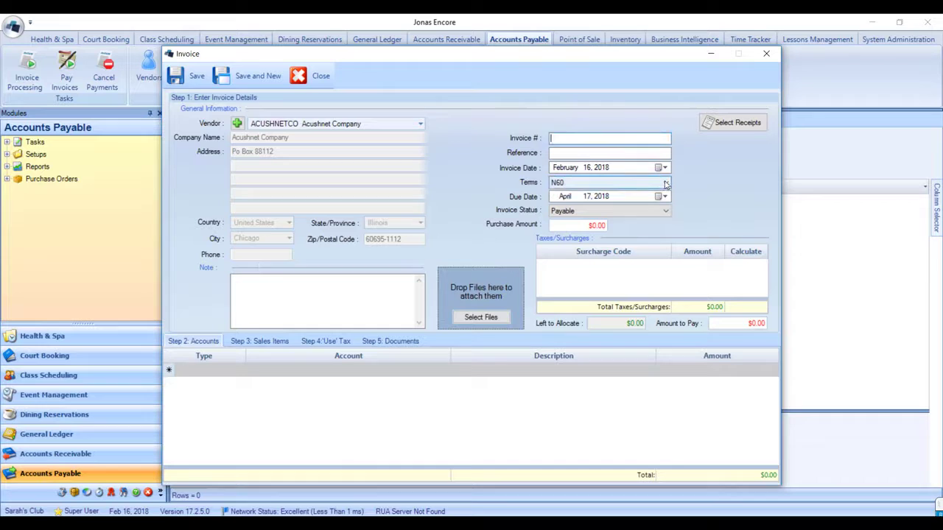
{"action": "type", "text": "CR 0215"}
{"action": "key", "text": "Tab"}
{"action": "key", "text": "Tab"}
{"action": "key", "text": "Tab"}
{"action": "key", "text": "Tab"}
{"action": "key", "text": "Tab"}
{"action": "key", "text": "Tab"}
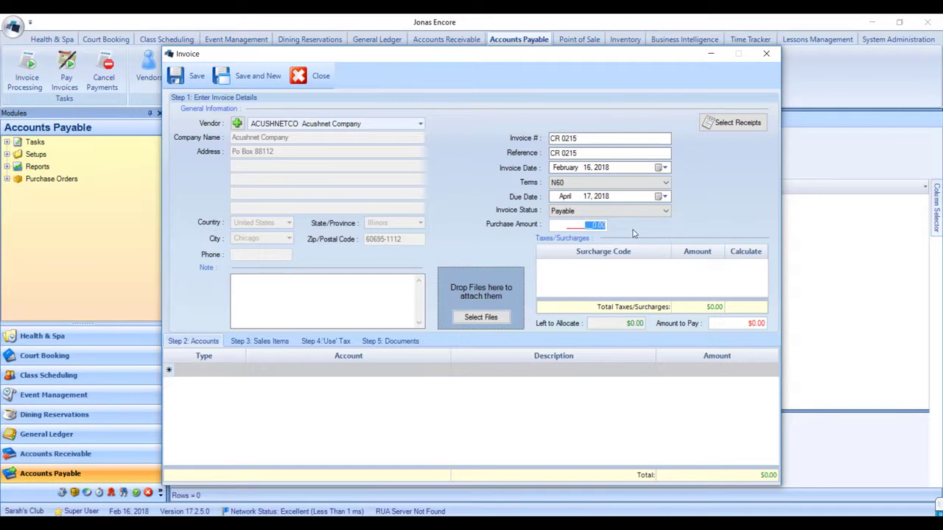
{"action": "type", "text": "-250"}
Step: Allocate the invoice to 01-5210-20 Cost of sales - soft goods and save it
{"action": "left_click", "coordinate": [238, 370]}
{"action": "left_click", "coordinate": [446, 370]}
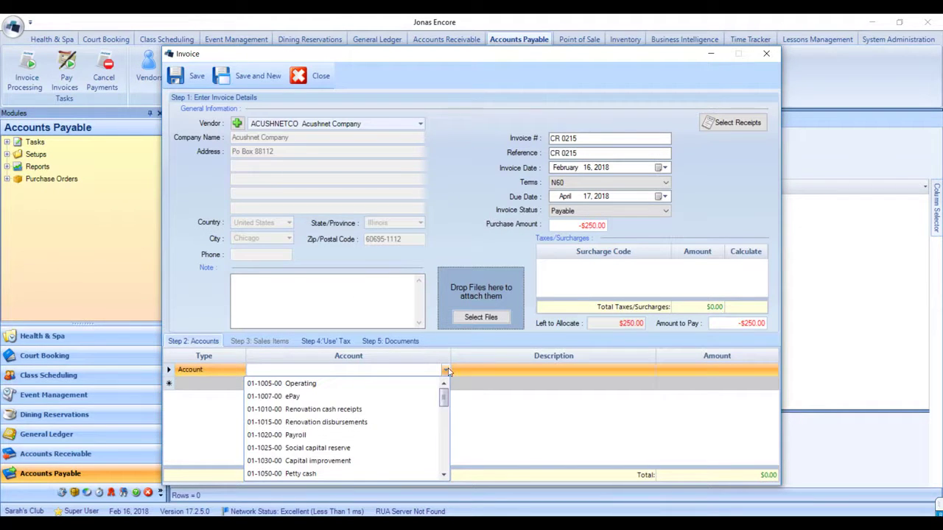
{"action": "left_click", "coordinate": [443, 372]}
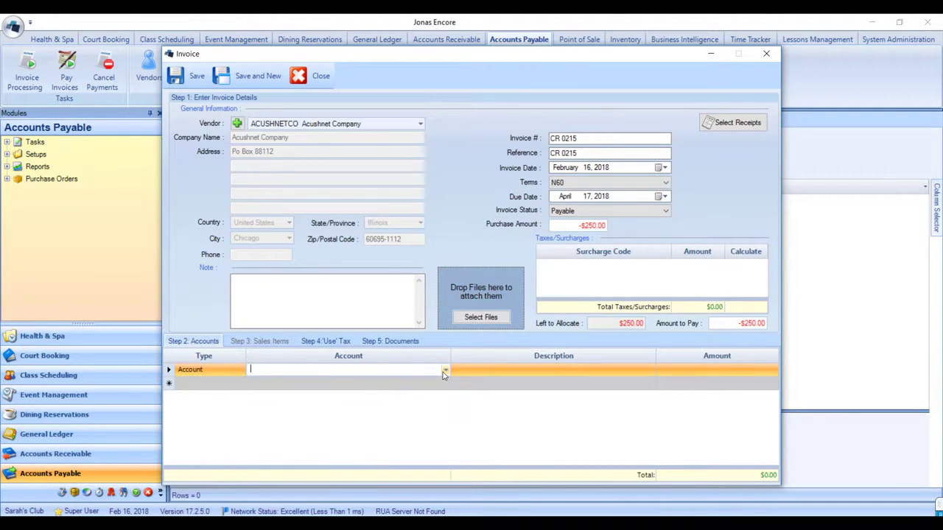
{"action": "type", "text": "COST"}
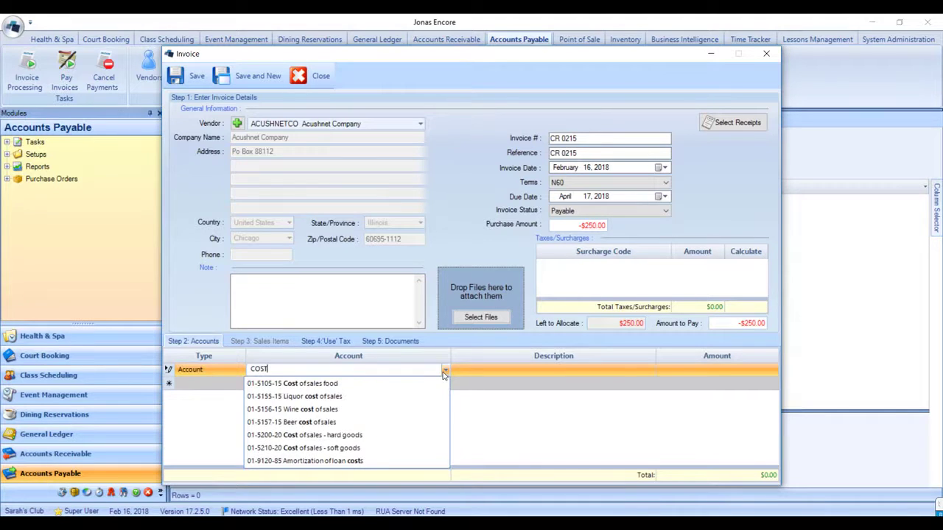
{"action": "left_click", "coordinate": [366, 448]}
{"action": "key", "text": "Tab"}
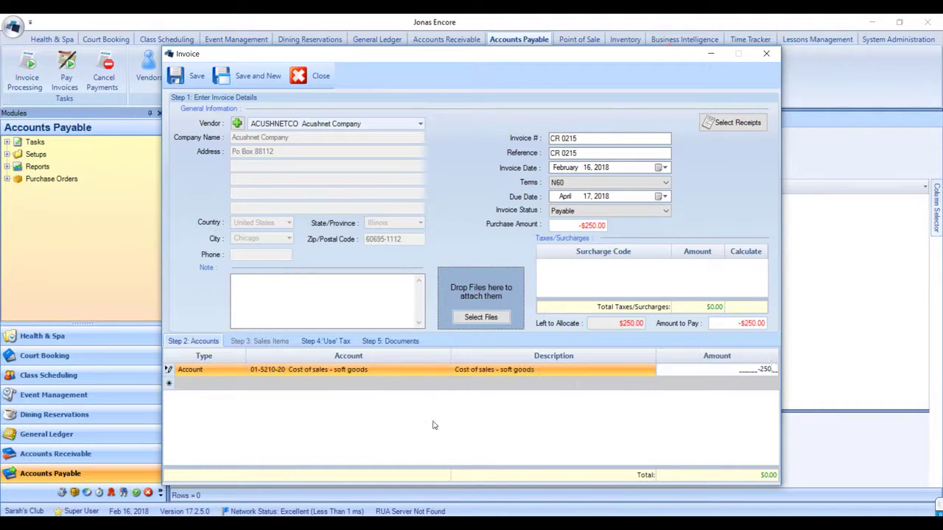
{"action": "left_click", "coordinate": [180, 74]}
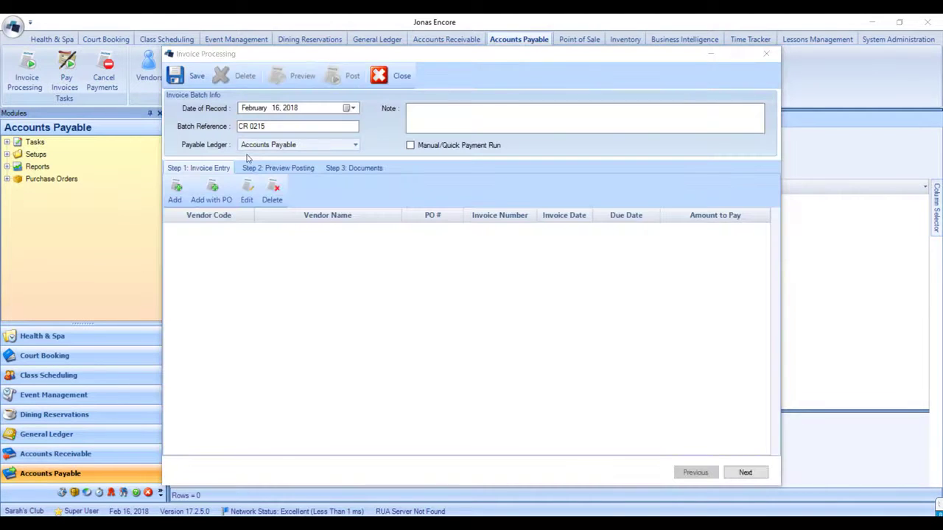
Step: Turn on Manual/Quick Payment Run and This is a Manual Check Run in Payment Criteria
{"action": "left_click", "coordinate": [411, 146]}
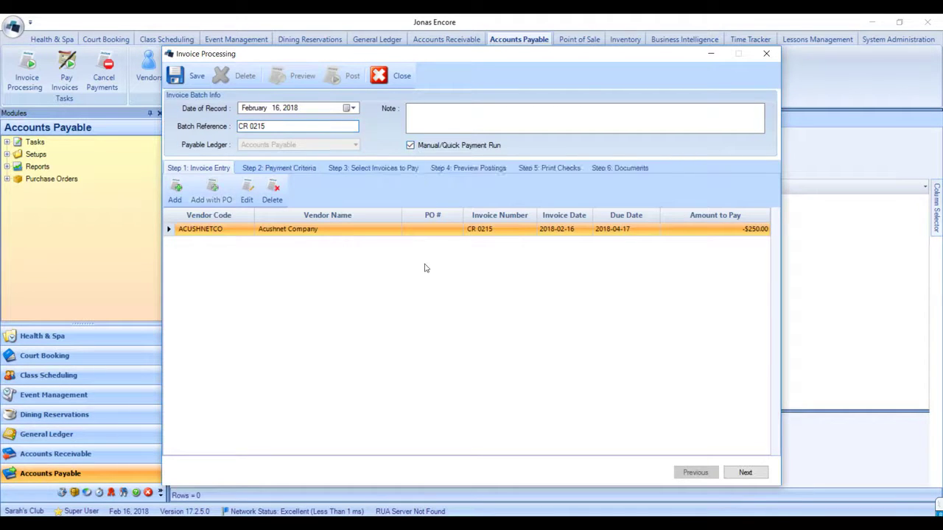
{"action": "left_click", "coordinate": [289, 168]}
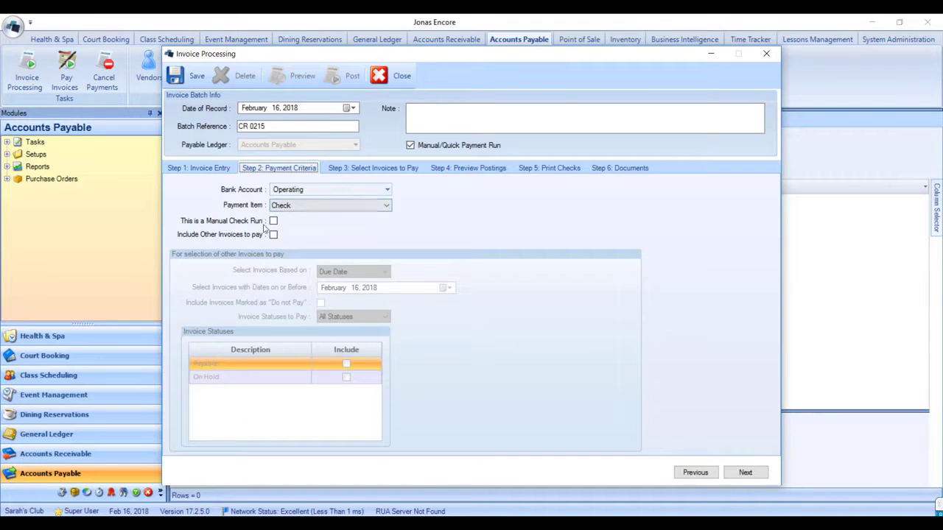
{"action": "left_click", "coordinate": [273, 222]}
Step: Review the -$250.00 check to print, then preview the batch's $250.00 GL postings
{"action": "left_click", "coordinate": [544, 171]}
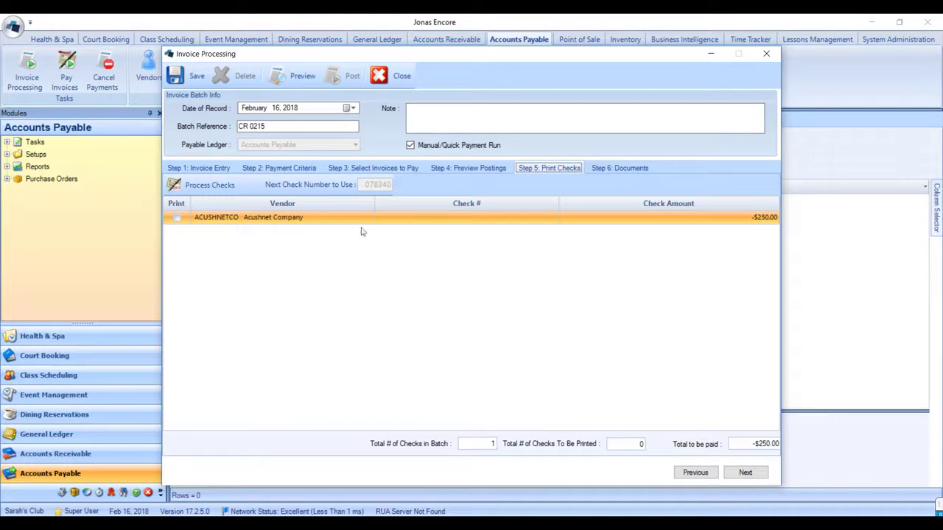
{"action": "left_click", "coordinate": [469, 168]}
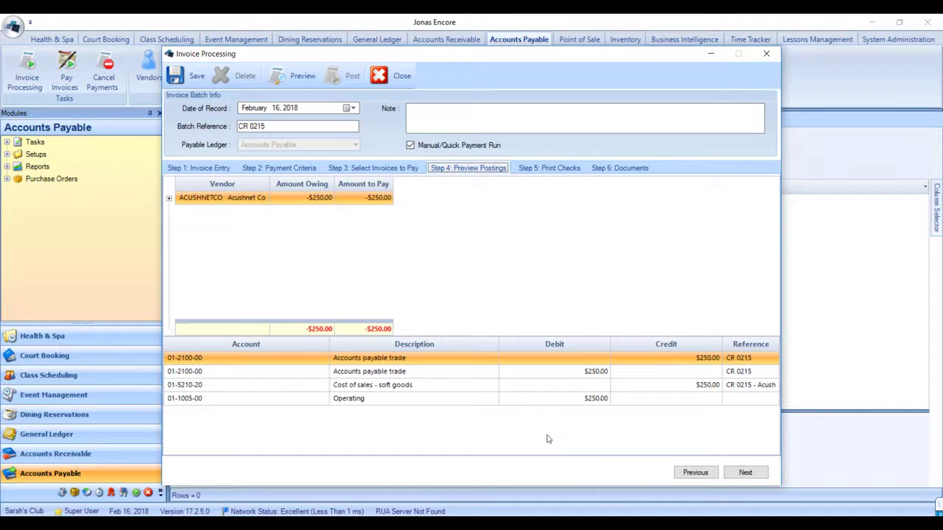
Step: Assign check number CR 021 to the Acushnet Company refund and process the check
{"action": "left_click", "coordinate": [545, 168]}
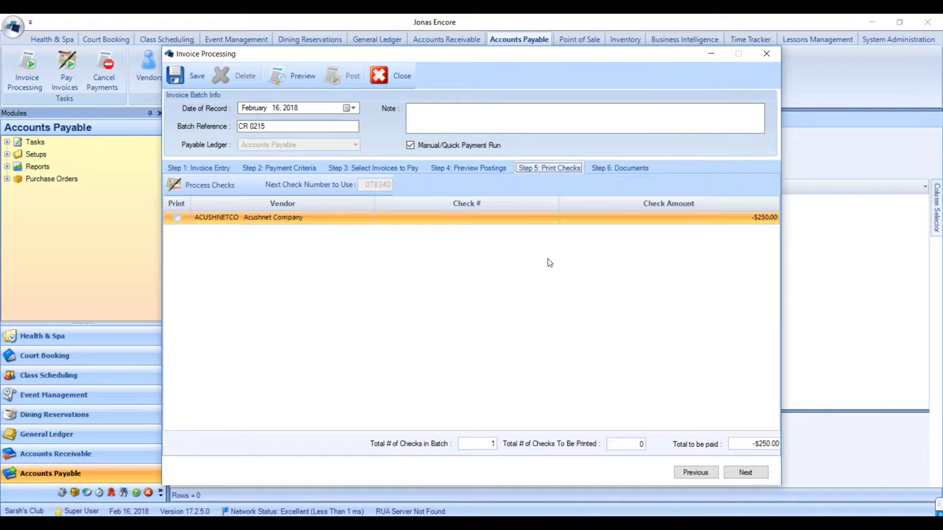
{"action": "left_click", "coordinate": [392, 222]}
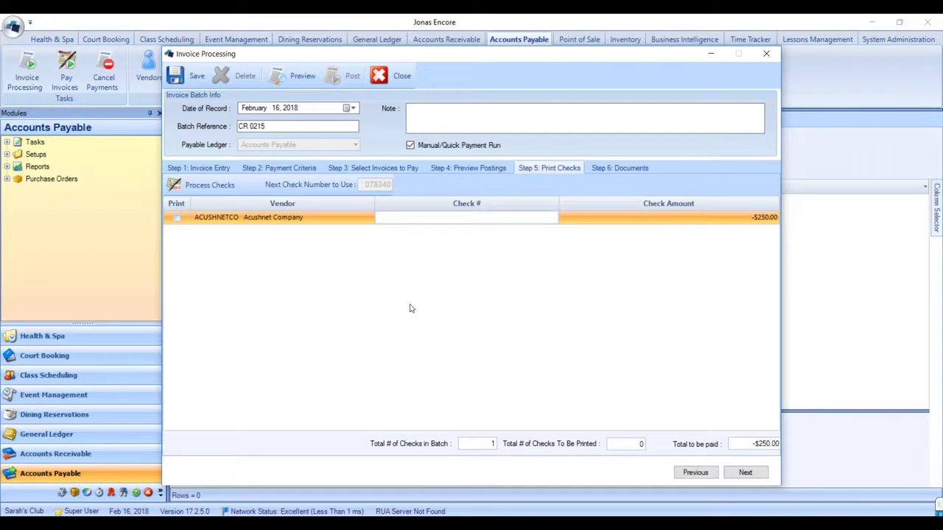
{"action": "type", "text": "CR 021"}
{"action": "left_click", "coordinate": [214, 187]}
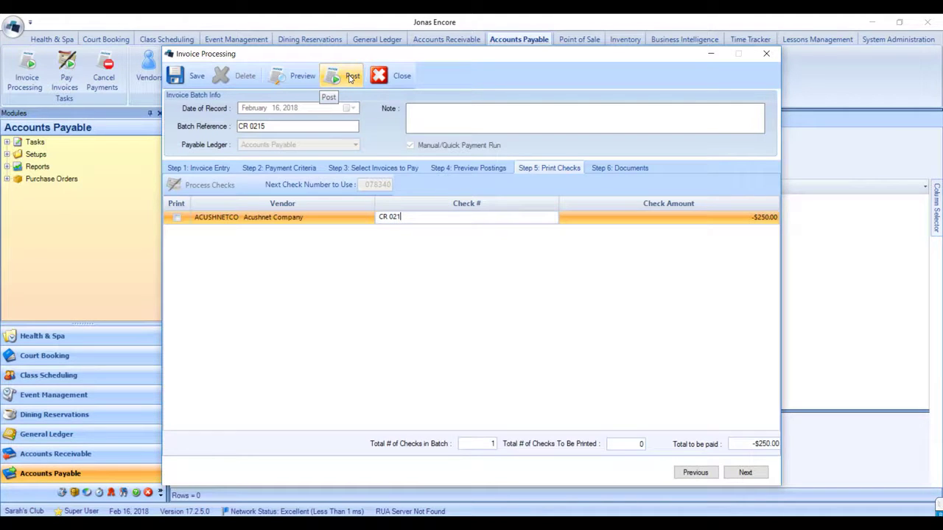
Step: Post batch CR 0215, producing Payment Register CD000219 with check CR 021 for ($250.00)
{"action": "left_click", "coordinate": [351, 76]}
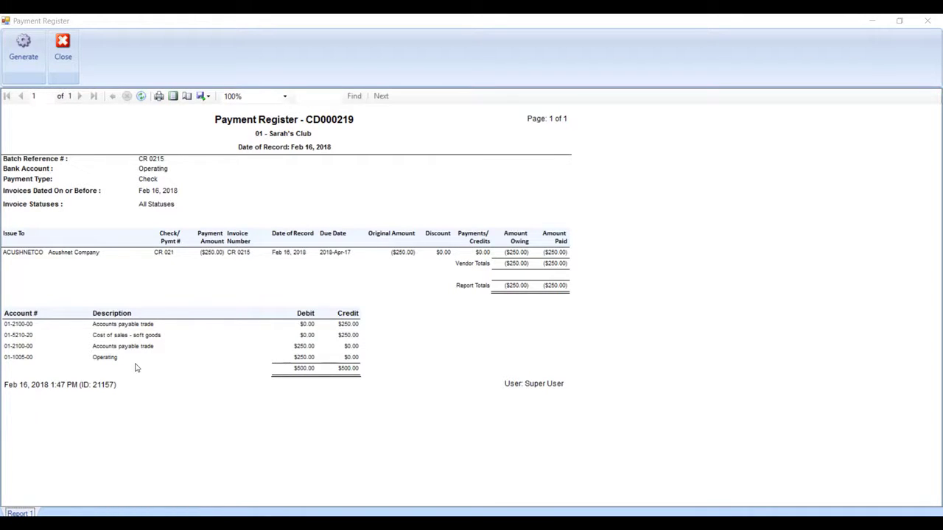
Step: Close Payment Register CD000219 to see CR 0215 paid at -$250.00 for Acushnet
{"action": "left_click", "coordinate": [63, 46]}
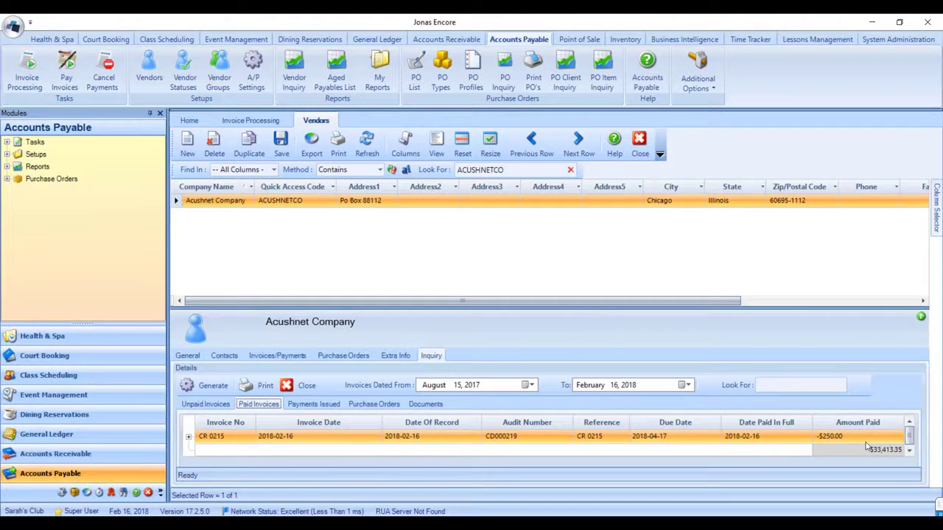